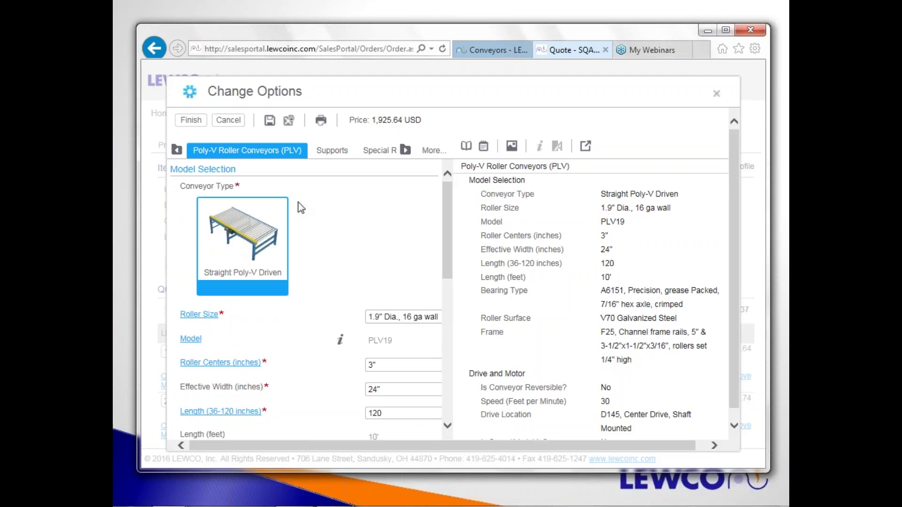
Step: Keep the roller size at 1.9" Dia., 16 ga wall and set the conveyor's effective width to 18"
click(725, 30)
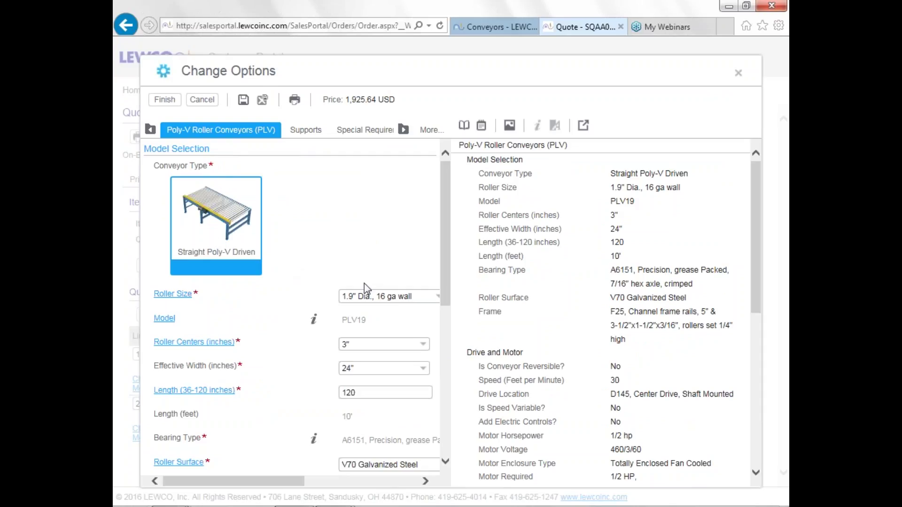
click(391, 297)
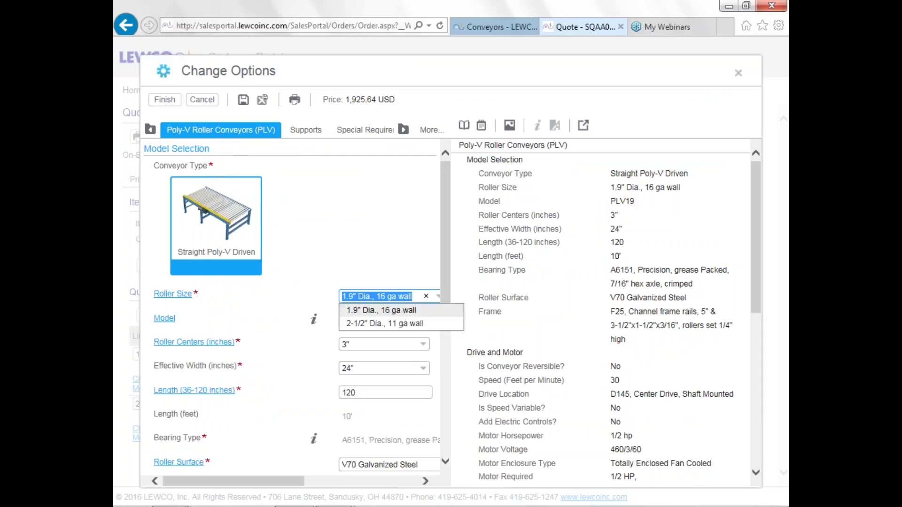
click(385, 314)
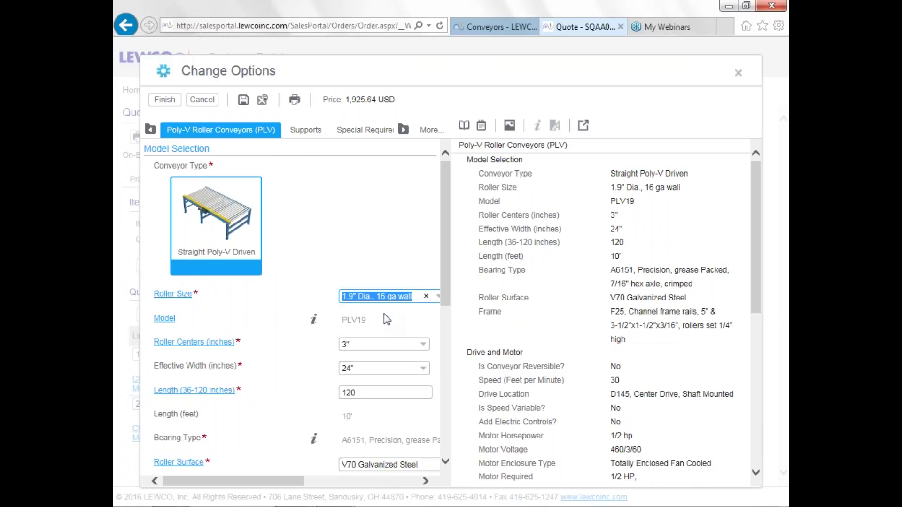
click(362, 368)
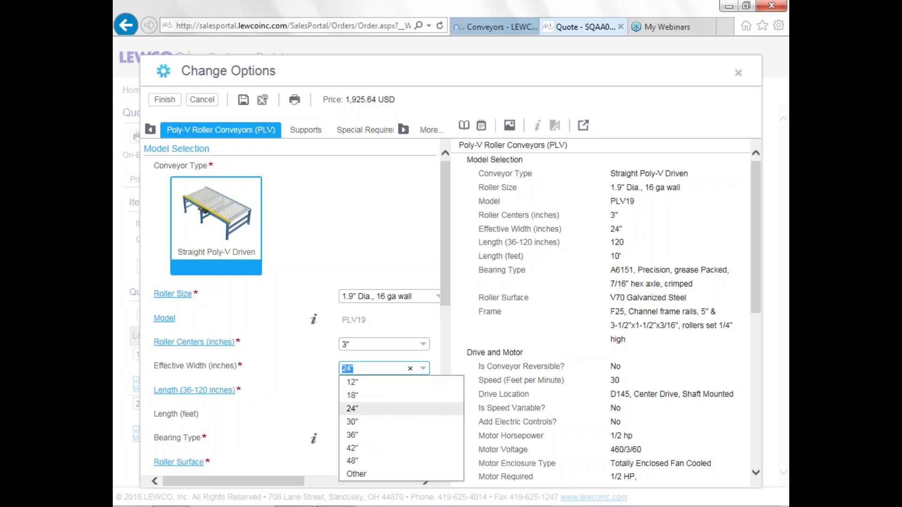
click(353, 396)
scroll(363, 396, down, 5)
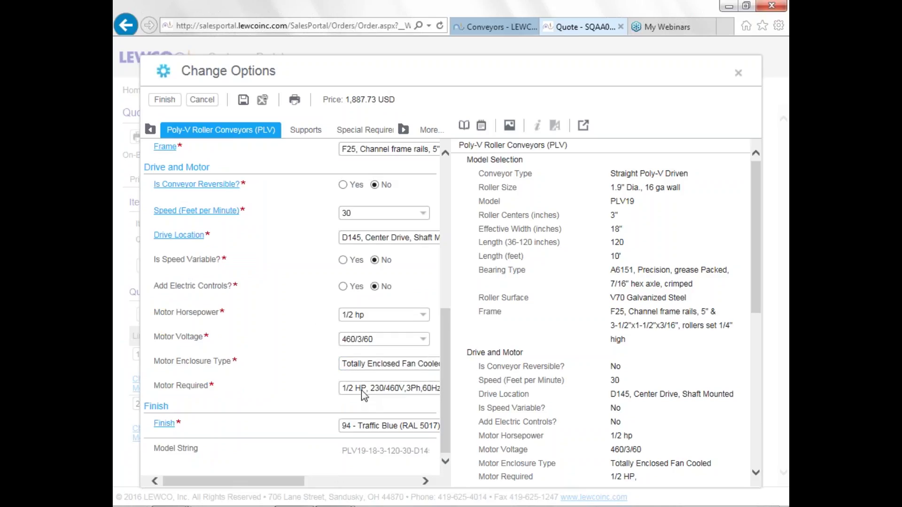
Step: Set the conveyor length to 96 inches
key(Tab)
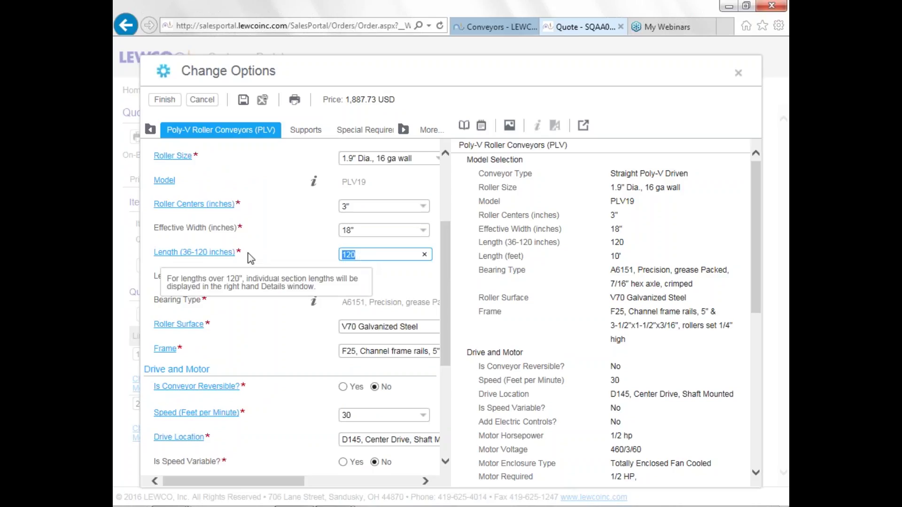
click(361, 260)
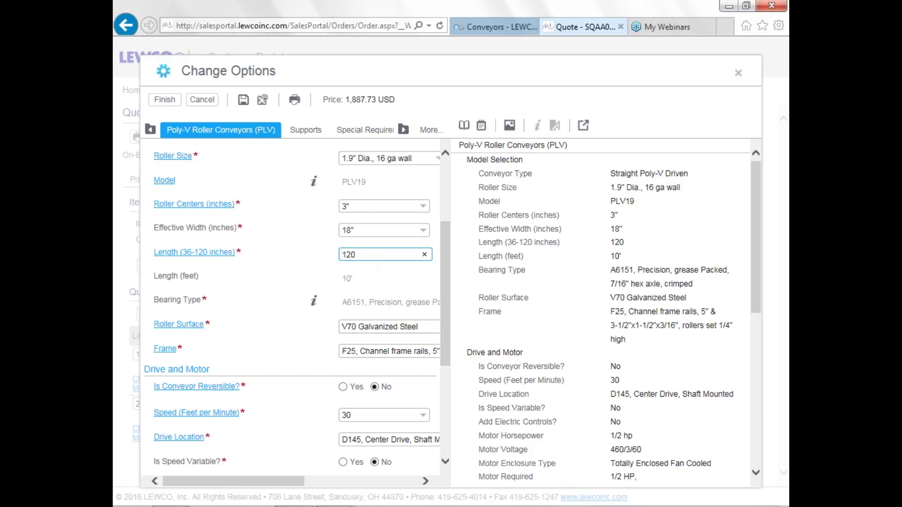
drag(357, 254, 346, 255)
text(96)
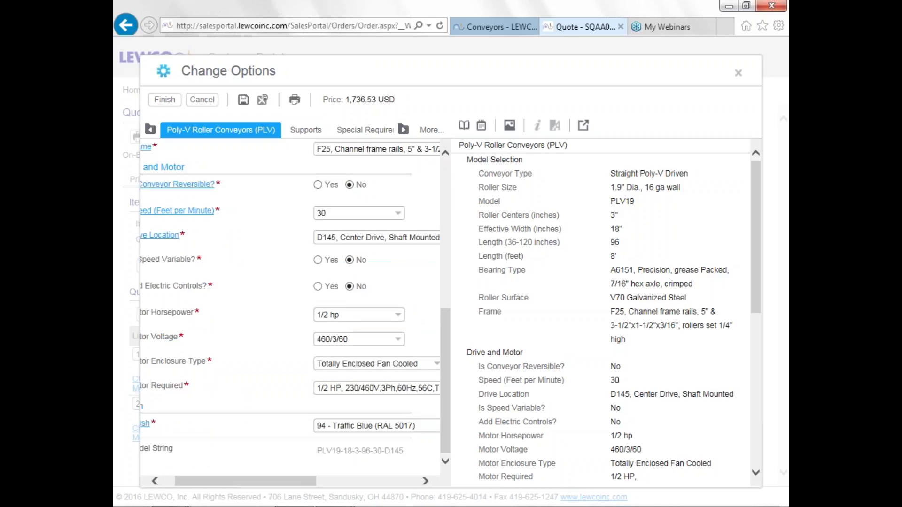
key(Tab)
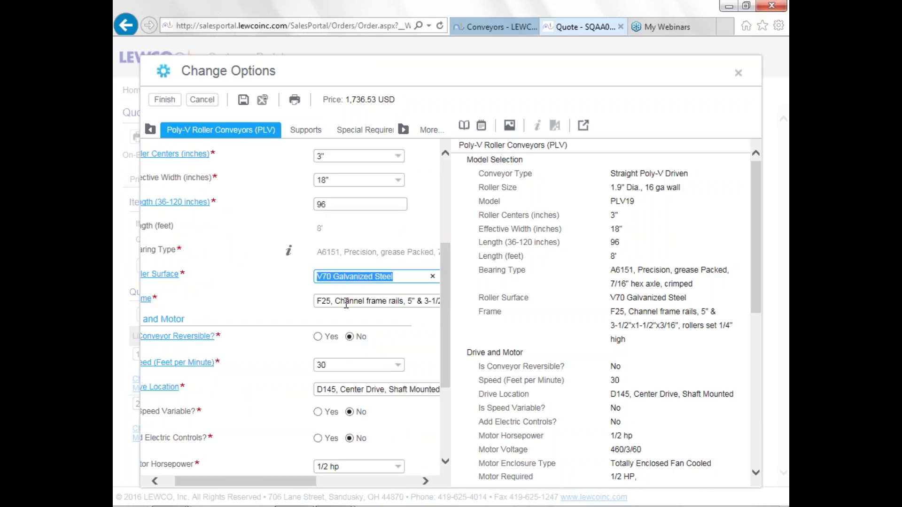
Step: Set the conveyor speed to 60 feet per minute
key(Tab)
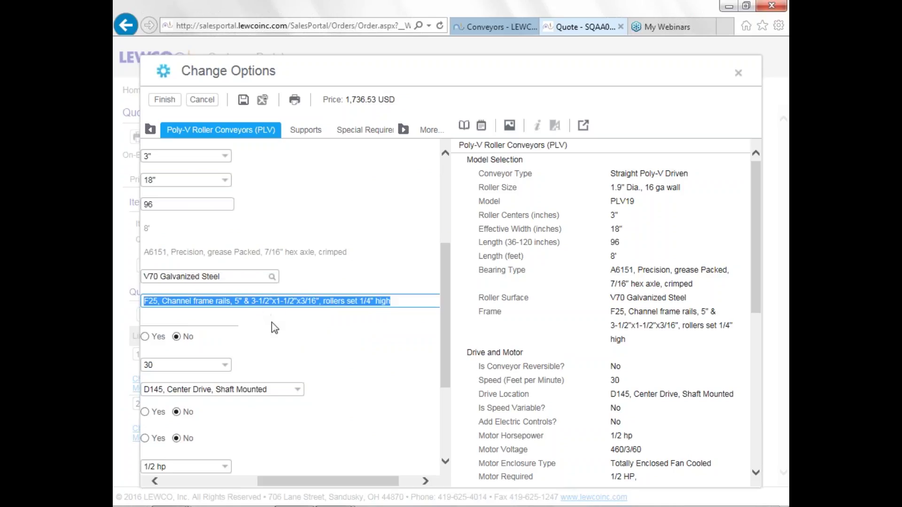
drag(264, 483, 187, 487)
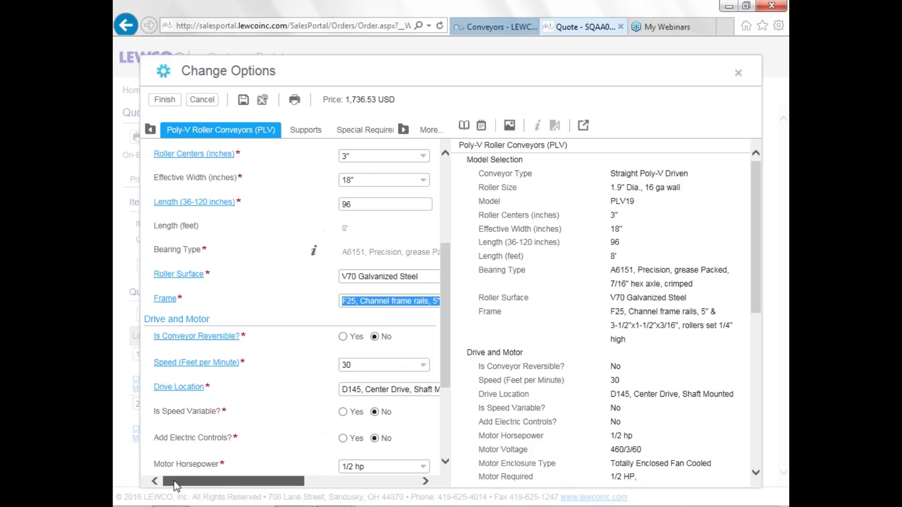
click(351, 366)
double_click(359, 368)
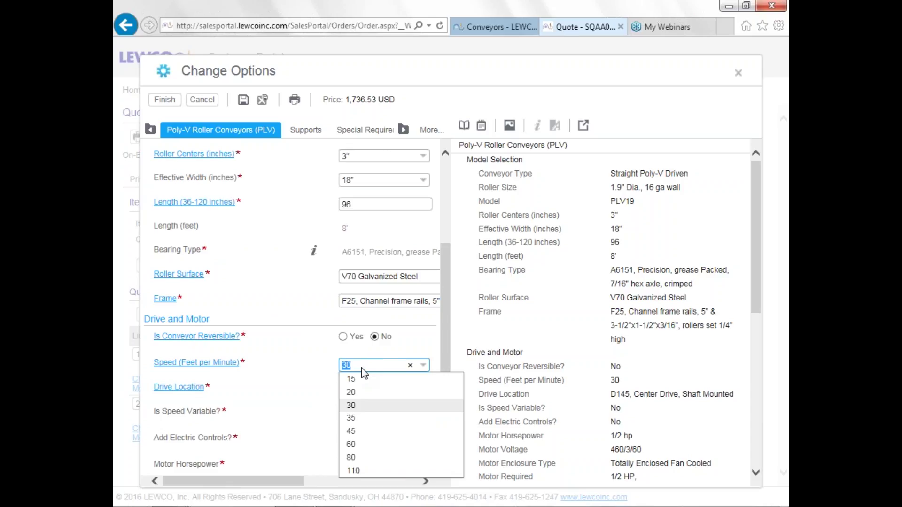
click(356, 442)
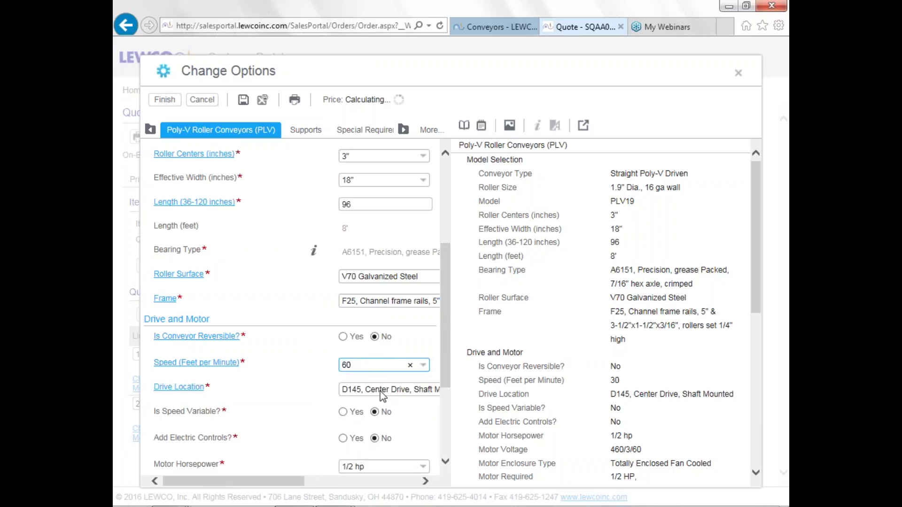
Step: Change the motor voltage to 115/1/60, leaving the drive location and motor enclosure type as they are
click(347, 238)
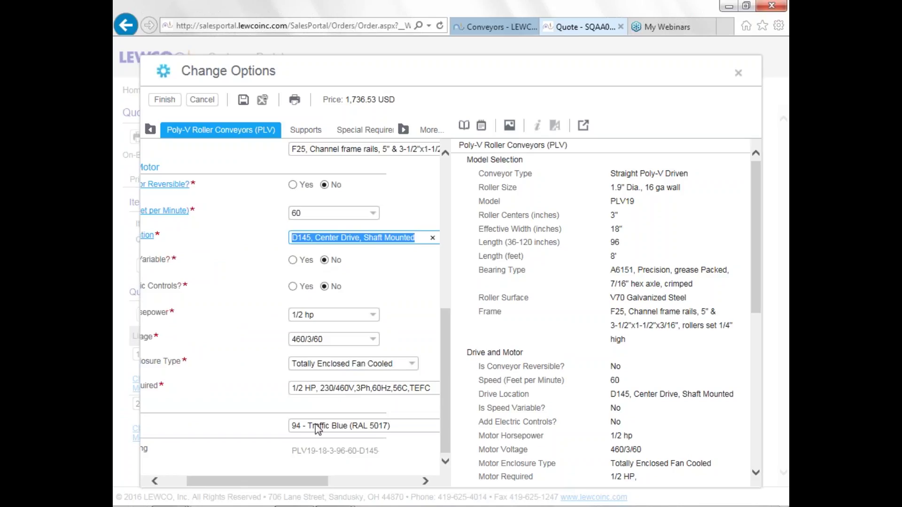
drag(266, 482, 235, 482)
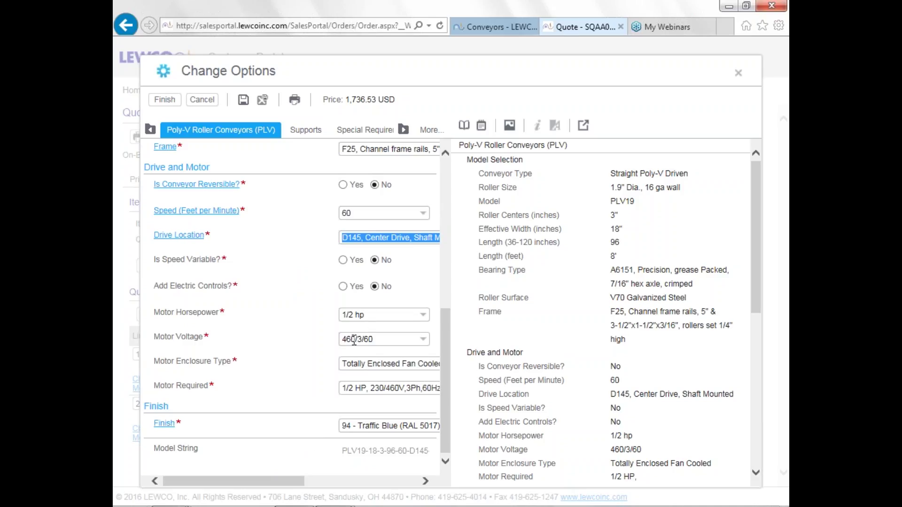
click(369, 364)
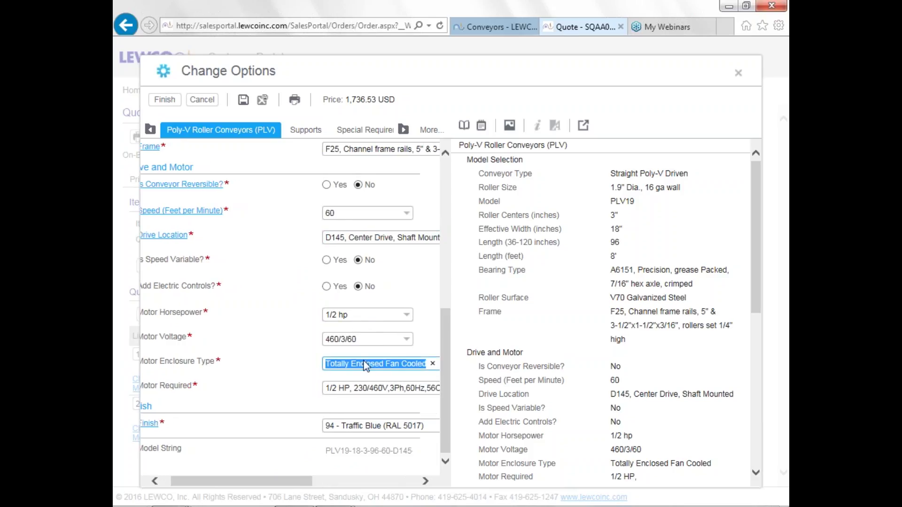
click(338, 338)
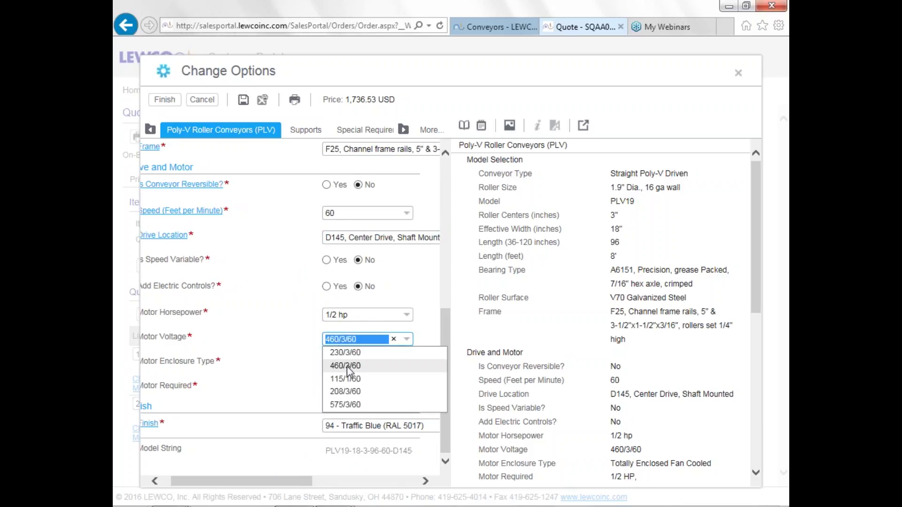
click(340, 340)
click(349, 340)
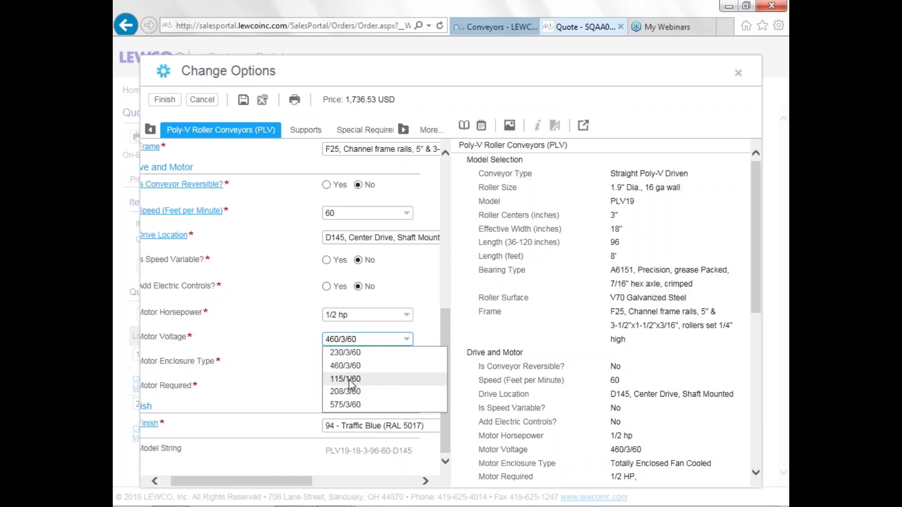
click(350, 378)
key(Tab)
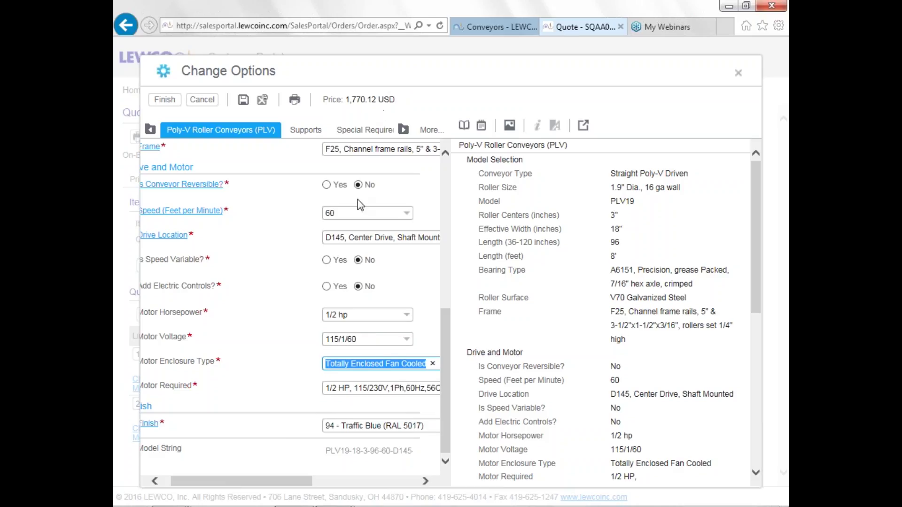
Step: Check the updated price against the selected options, then return the motor voltage to 460/3/60
scroll(357, 200, up, 5)
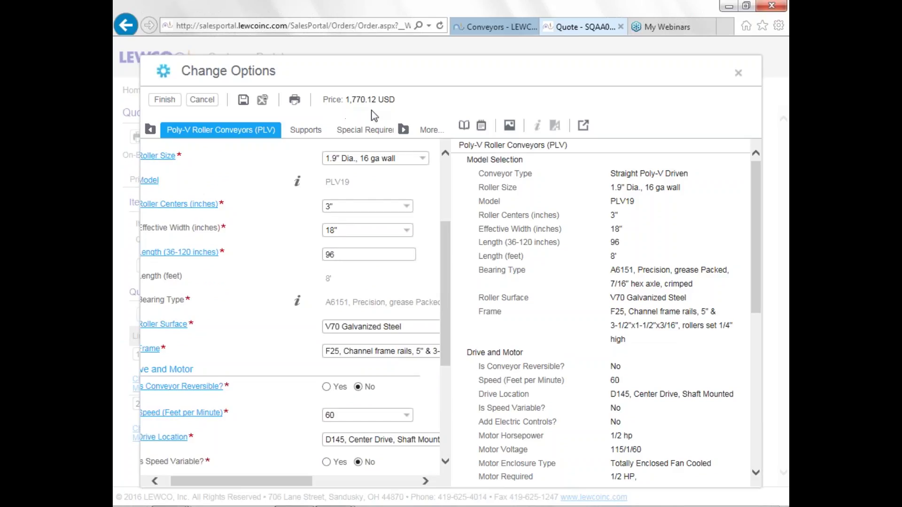
scroll(348, 328, down, 3)
scroll(343, 356, down, 3)
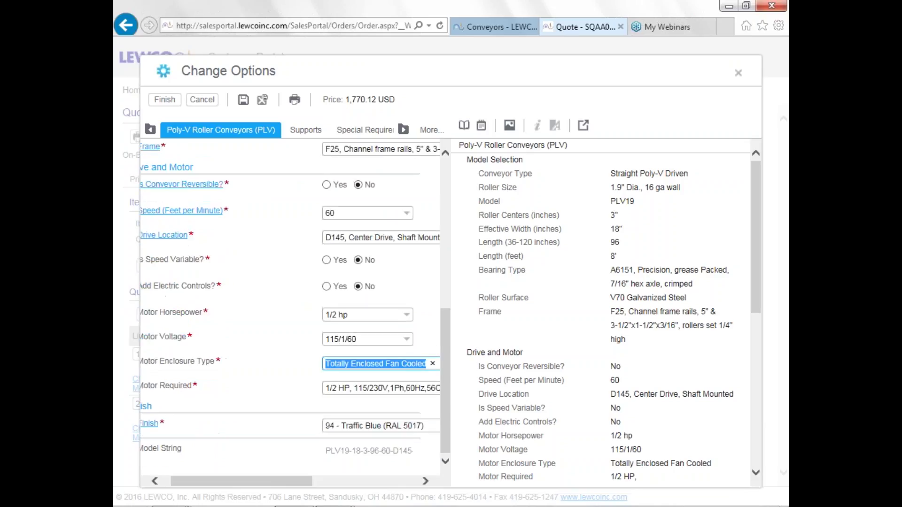
click(348, 339)
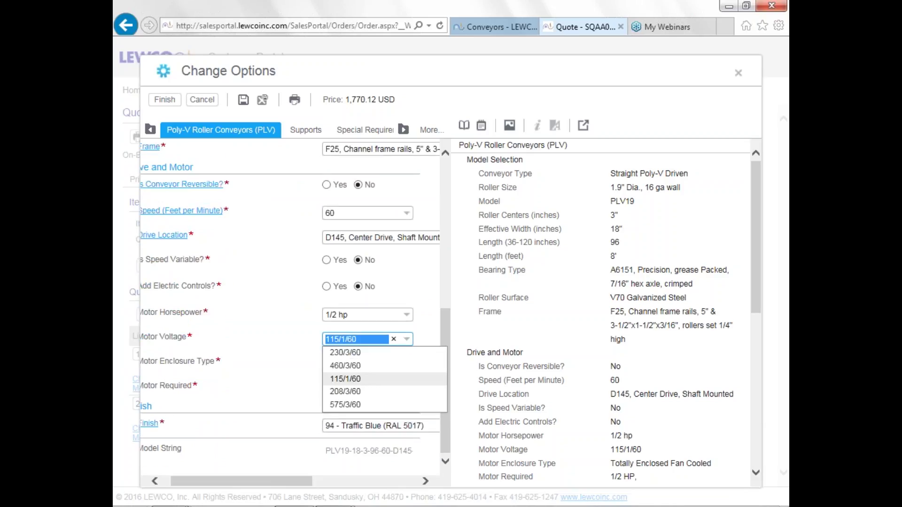
click(345, 366)
click(351, 367)
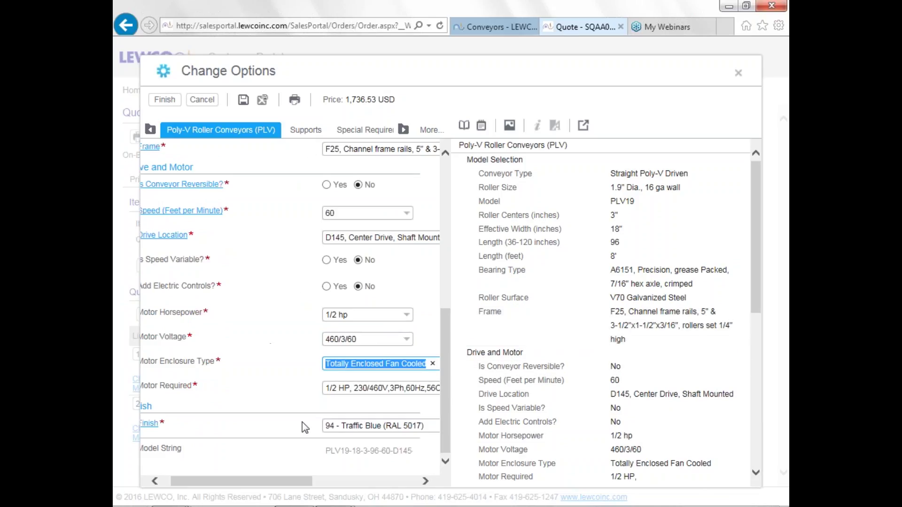
mouse_move(342, 428)
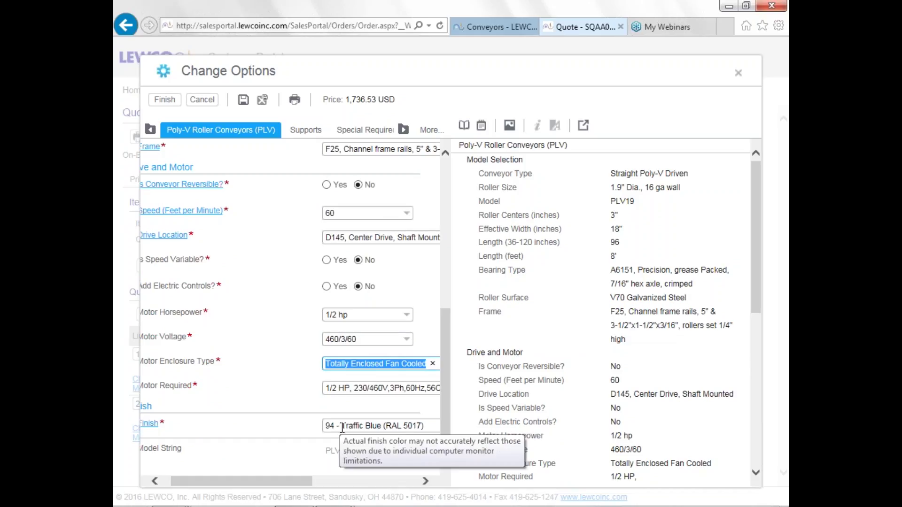
Step: In the support options, set both the beginning and ending elevations to 24 inches
click(304, 130)
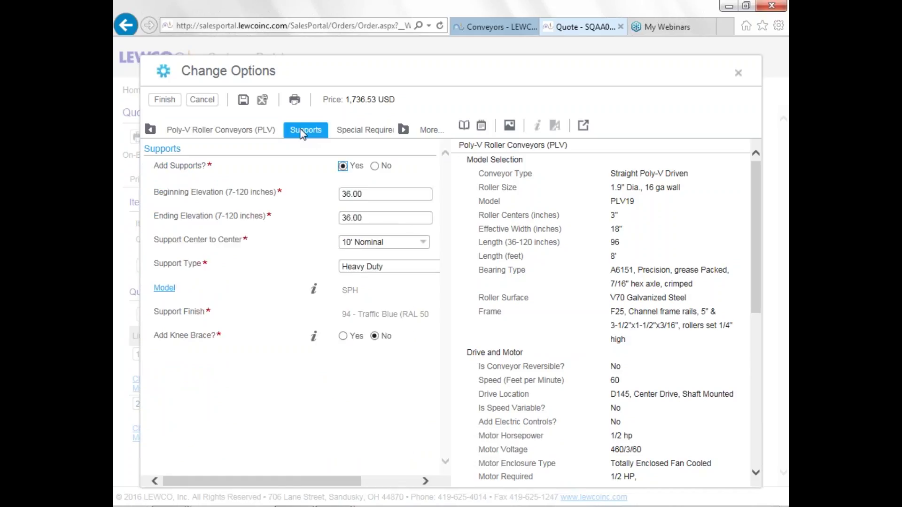
click(372, 192)
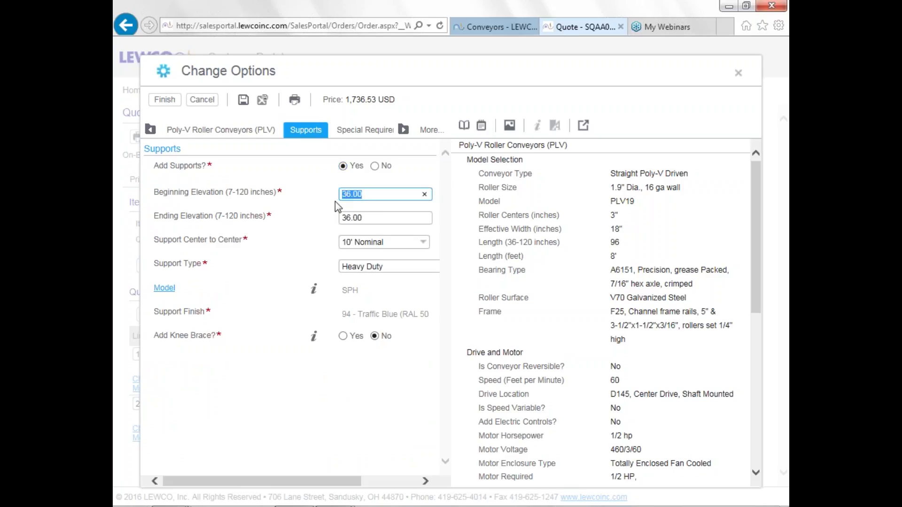
text(24)
click(367, 219)
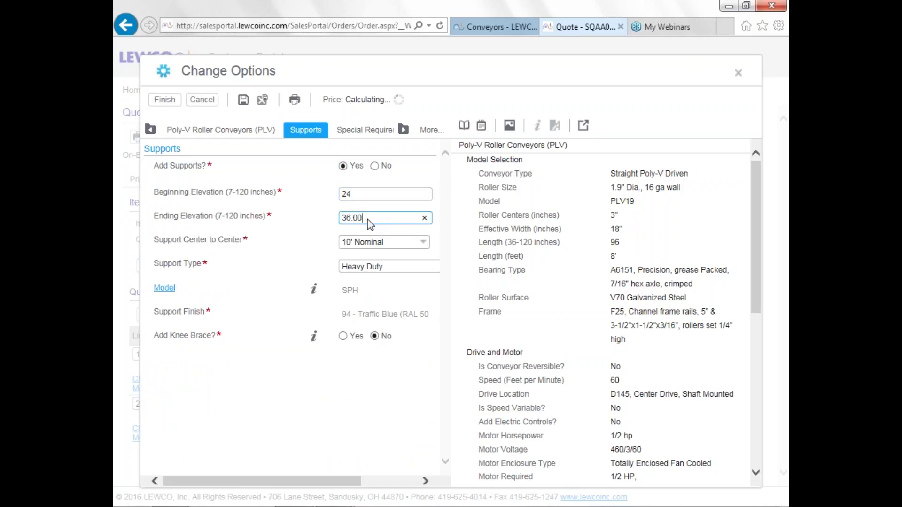
text(2)
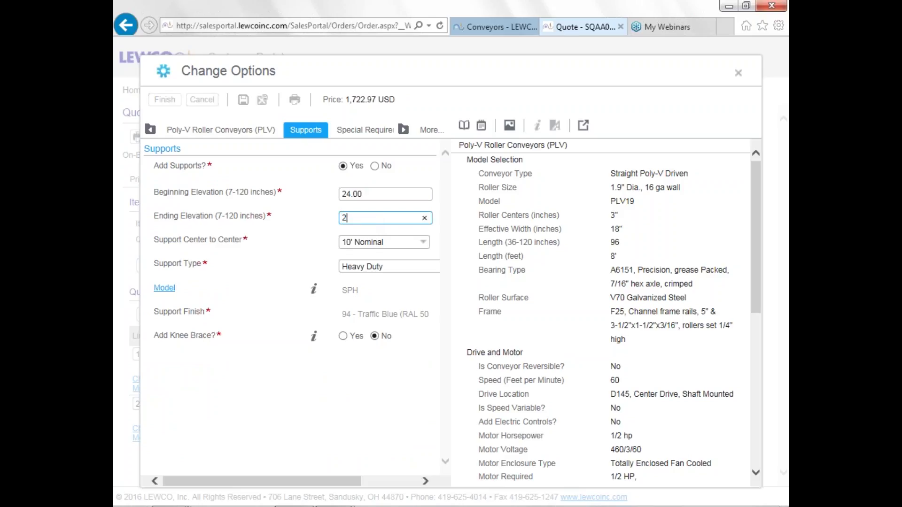
text(4)
key(Tab)
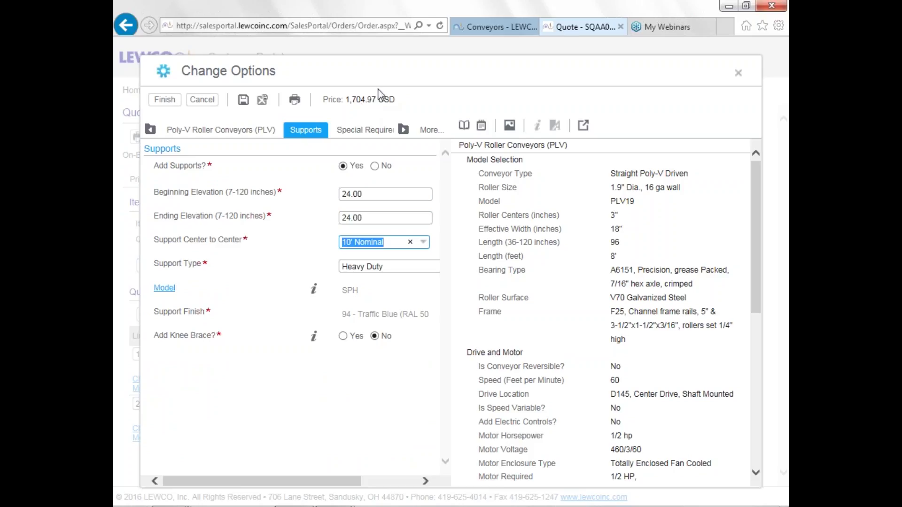
Step: Raise both the ending and beginning support elevations to 48 inches
double_click(369, 218)
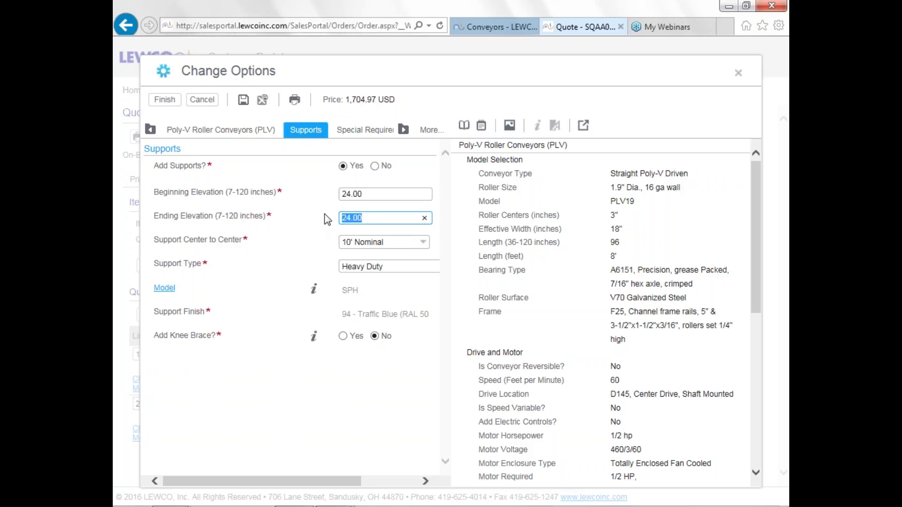
text(48)
click(362, 194)
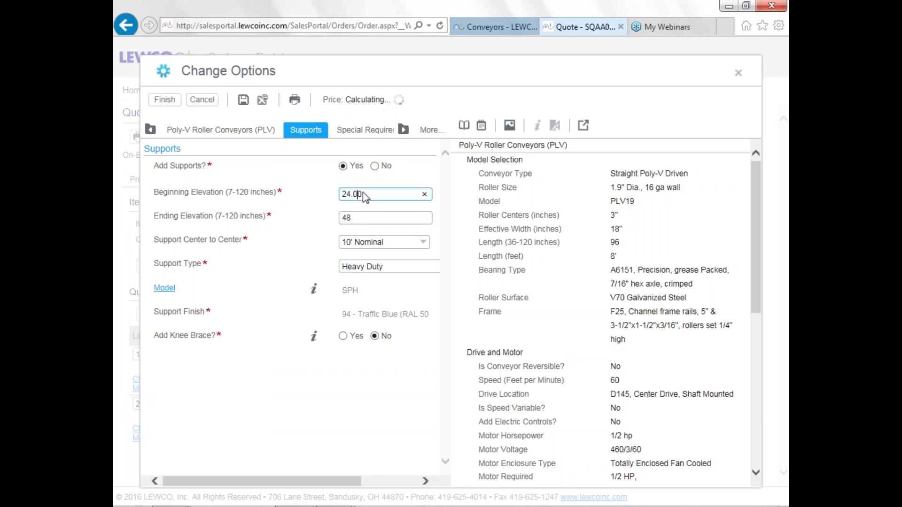
drag(365, 196, 337, 196)
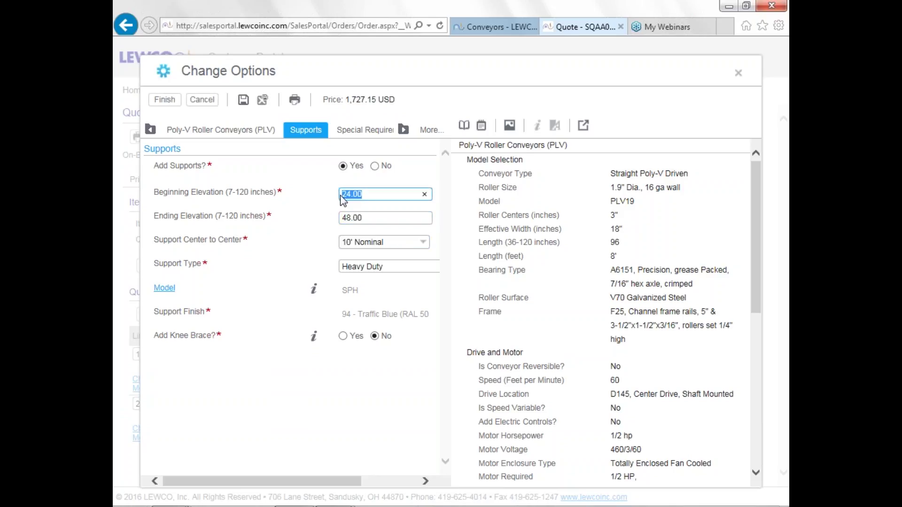
text(48)
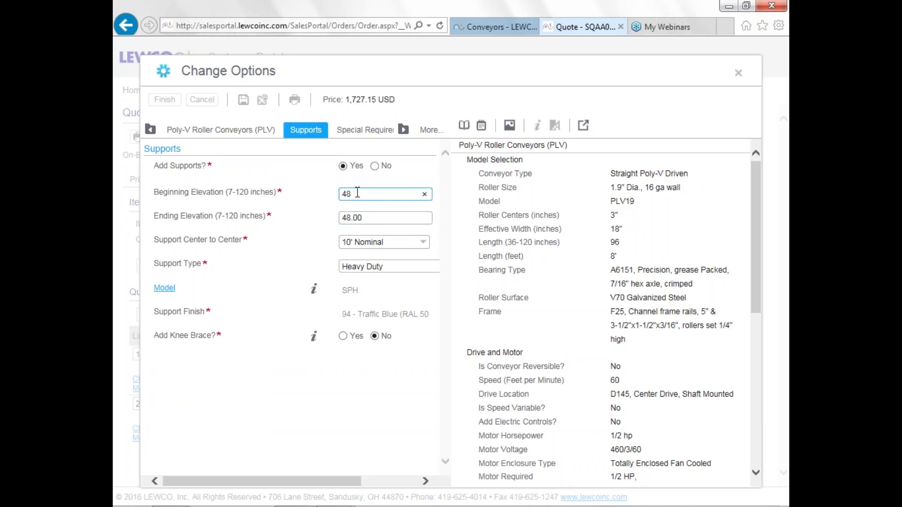
key(Return)
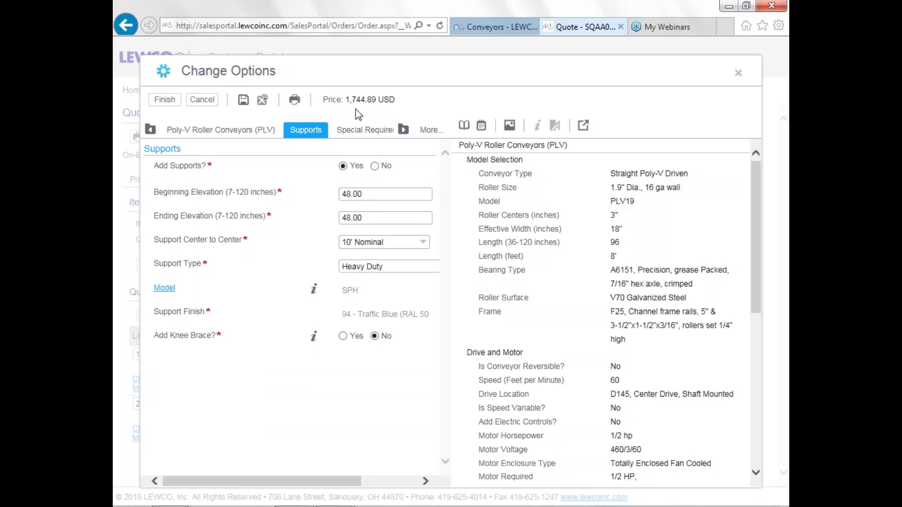
click(356, 266)
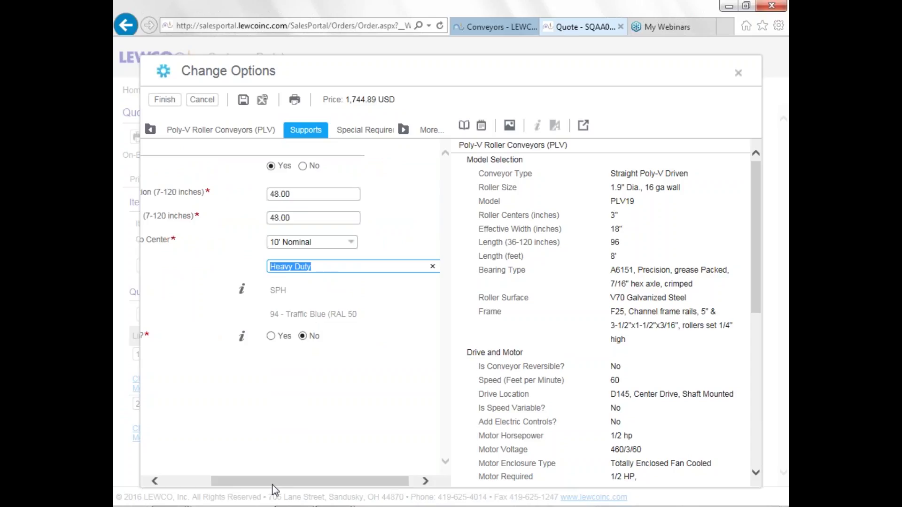
drag(268, 481, 225, 484)
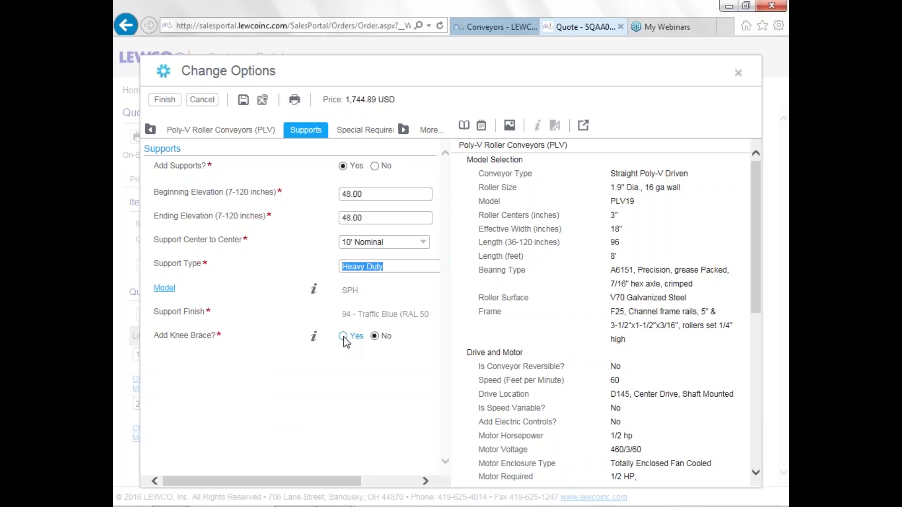
Step: Require approval drawings in the special requirements, leave special comments set to No, and finish the configuration
click(359, 133)
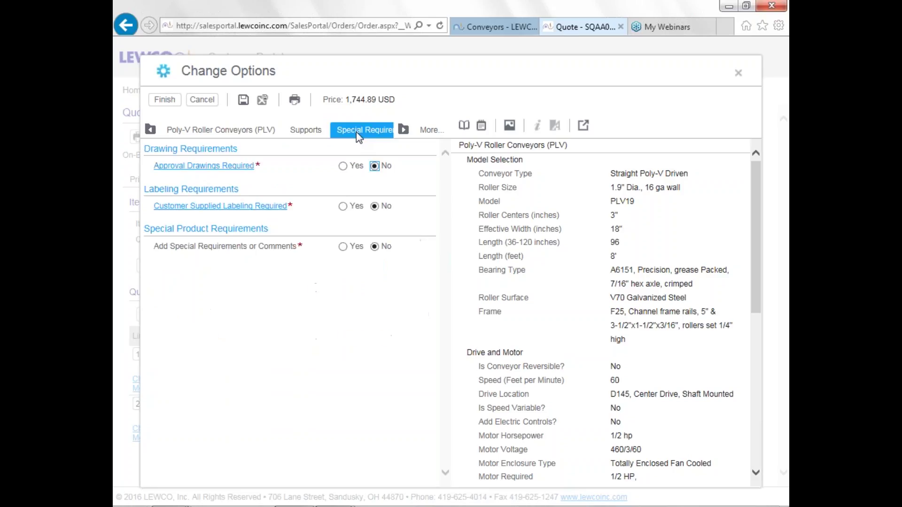
click(343, 166)
click(347, 248)
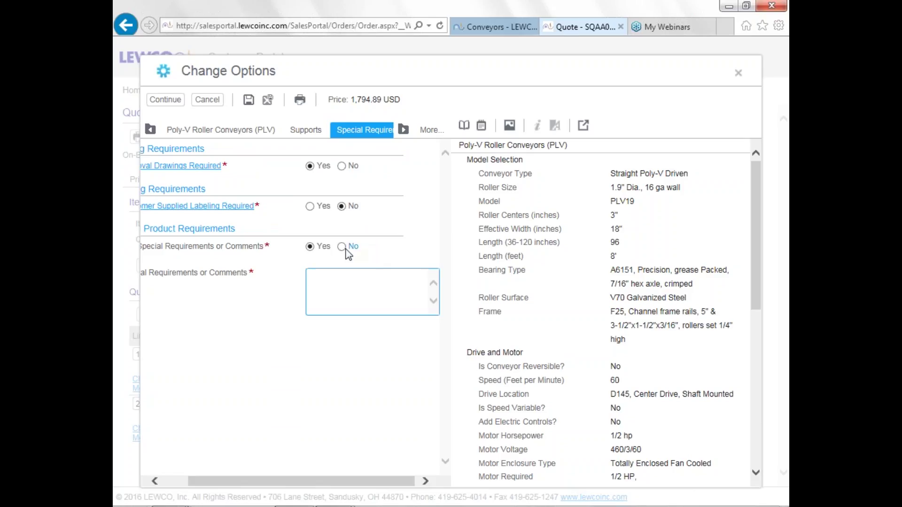
click(344, 246)
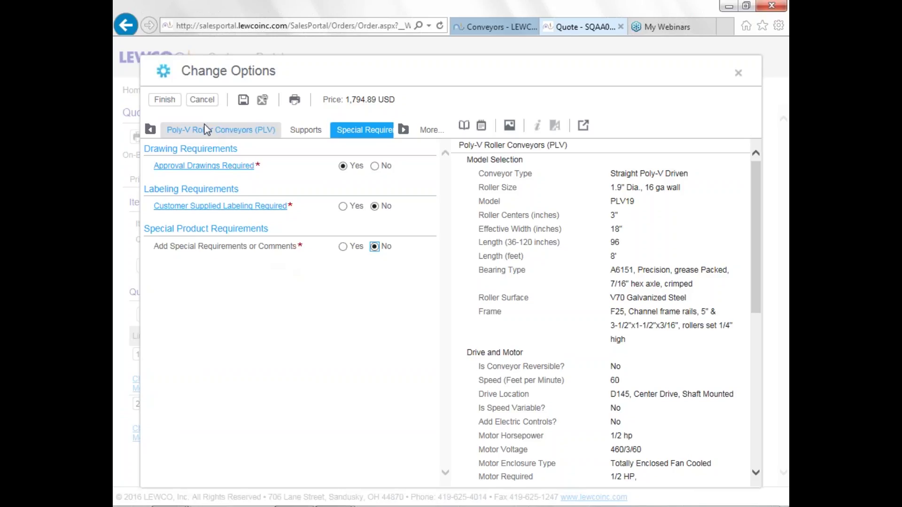
click(172, 100)
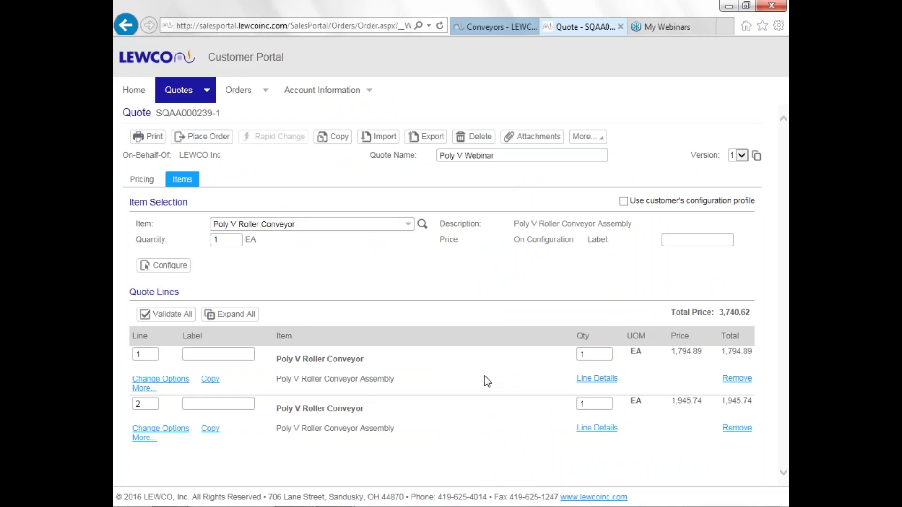
Step: Expand the line details of the first quote line and read through its conveyor, motor and support specifications
click(588, 380)
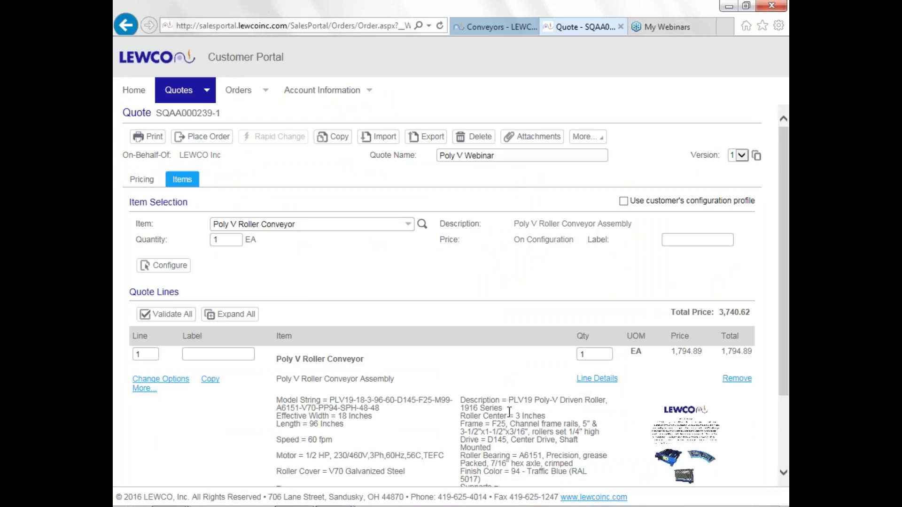
scroll(510, 412, down, 1)
scroll(510, 412, down, 1)
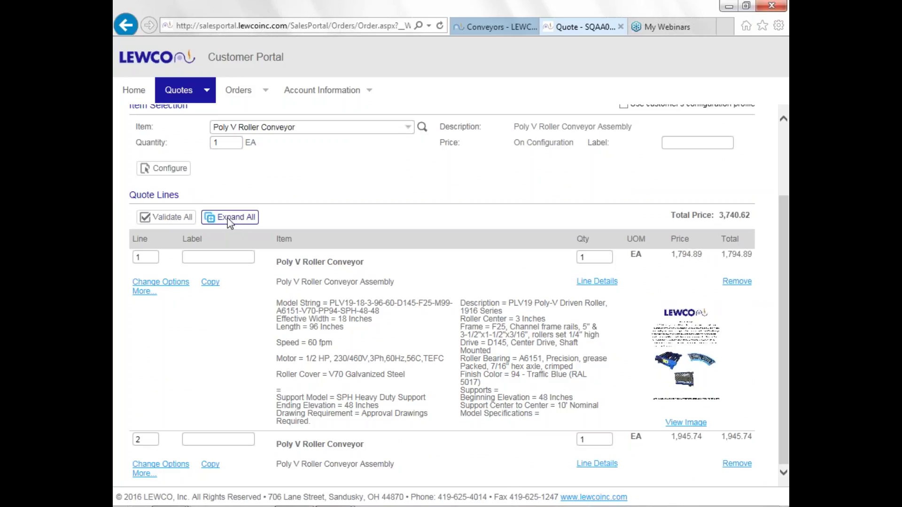
Step: Reopen the first quote line's options, review the selected options and the model specifications summary, and finish back to the quote
click(176, 286)
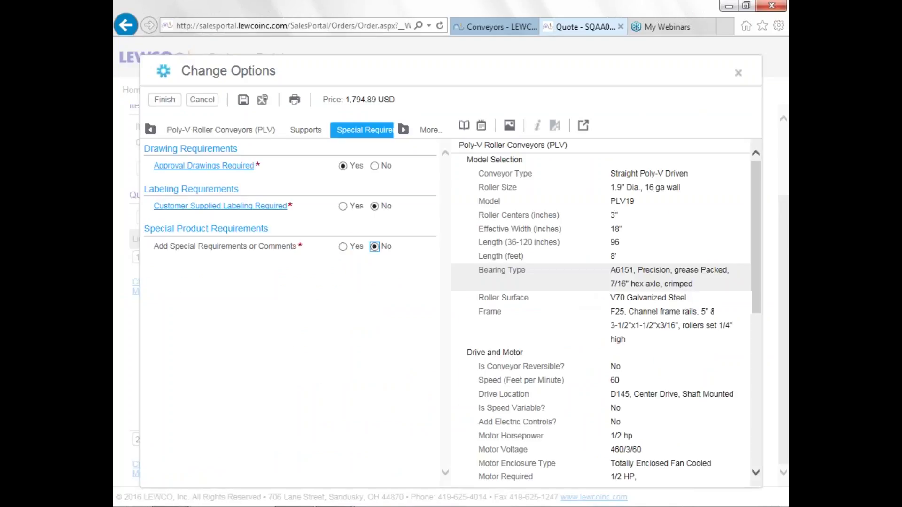
scroll(735, 308, down, 10)
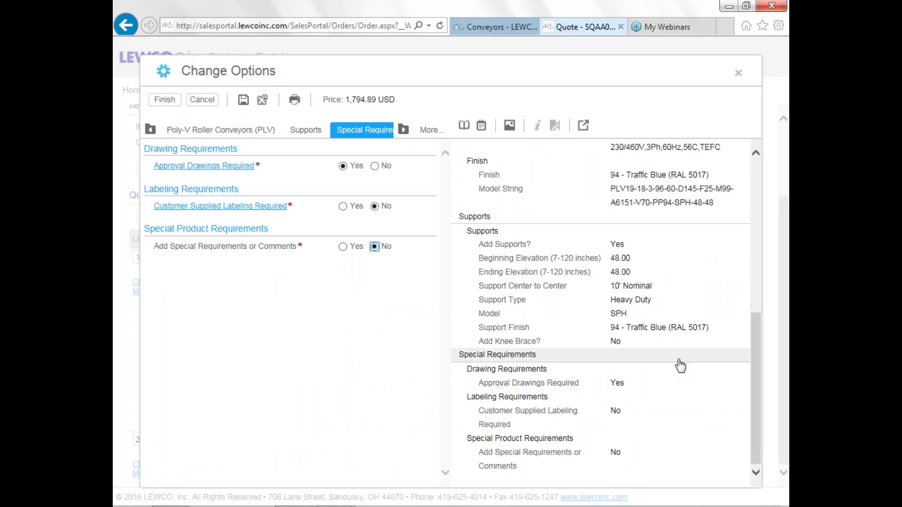
click(481, 125)
scroll(568, 307, down, 3)
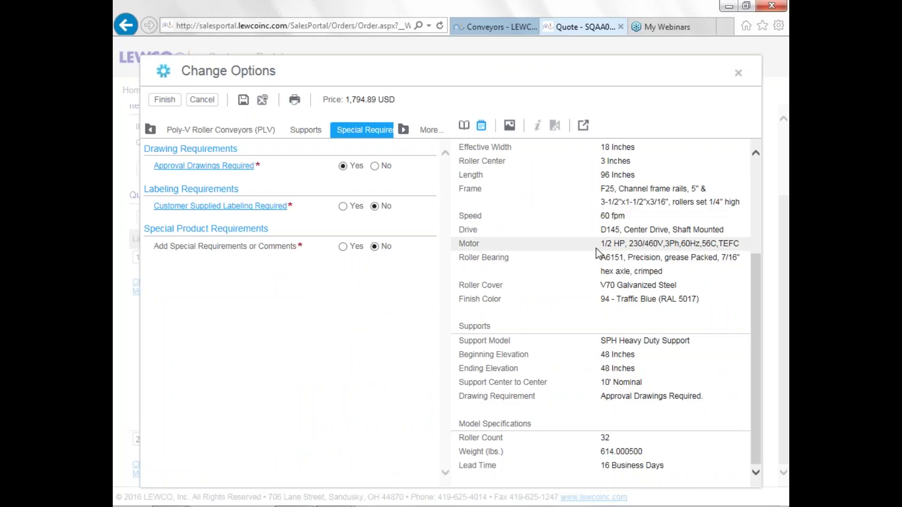
click(464, 125)
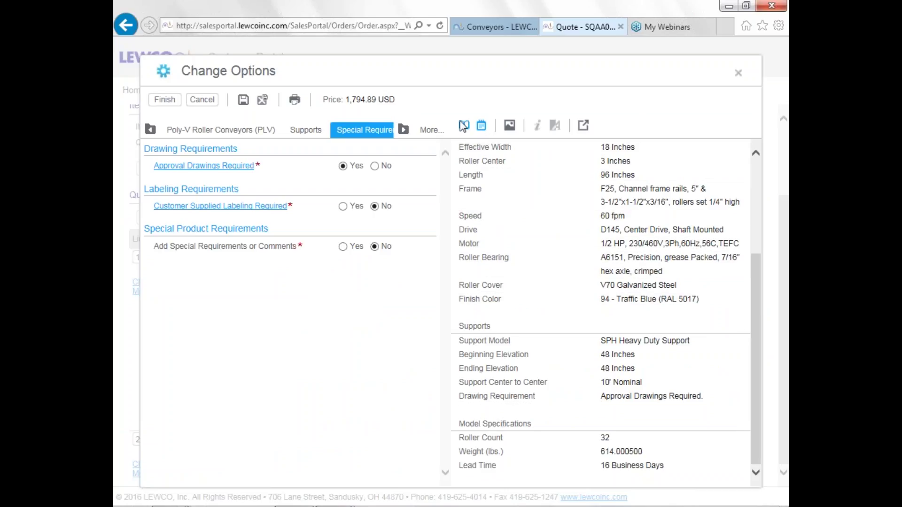
click(754, 166)
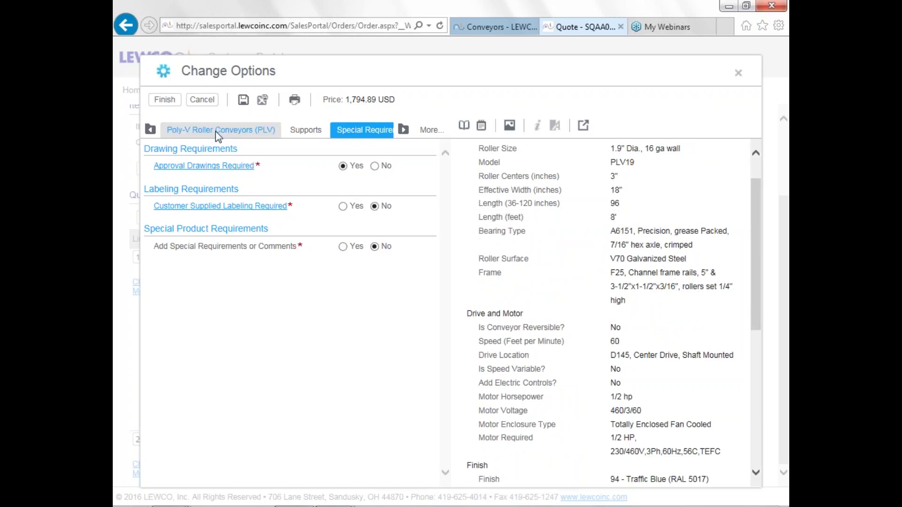
click(164, 100)
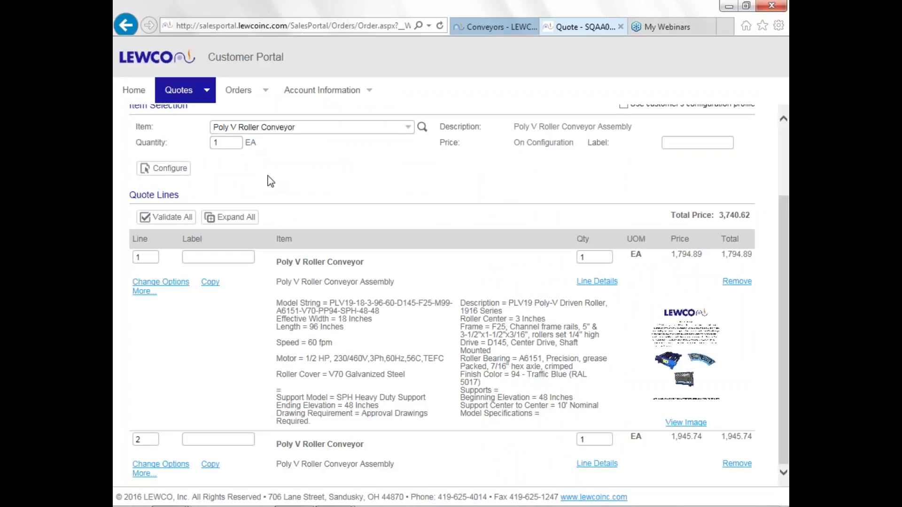